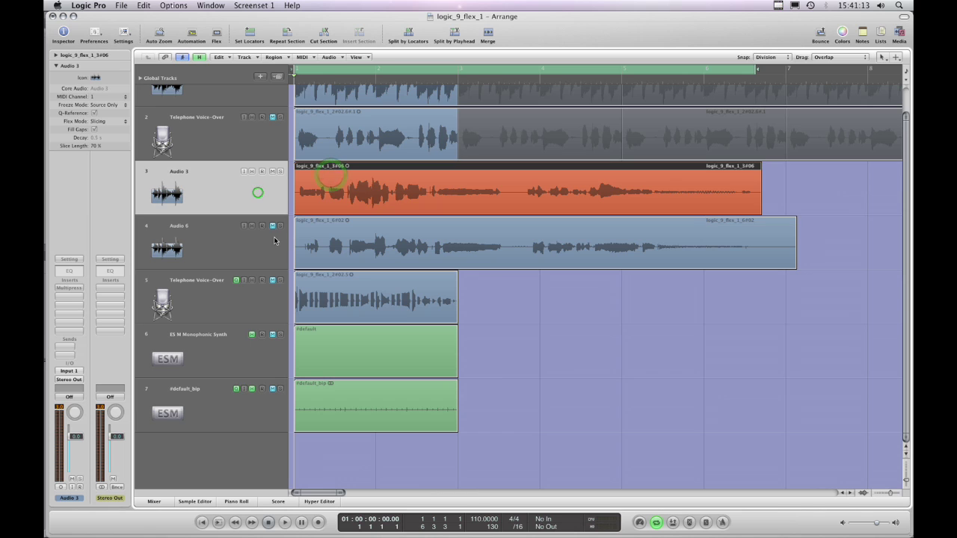
Colour the region on the Audio 6 track bright purple
click(686, 243)
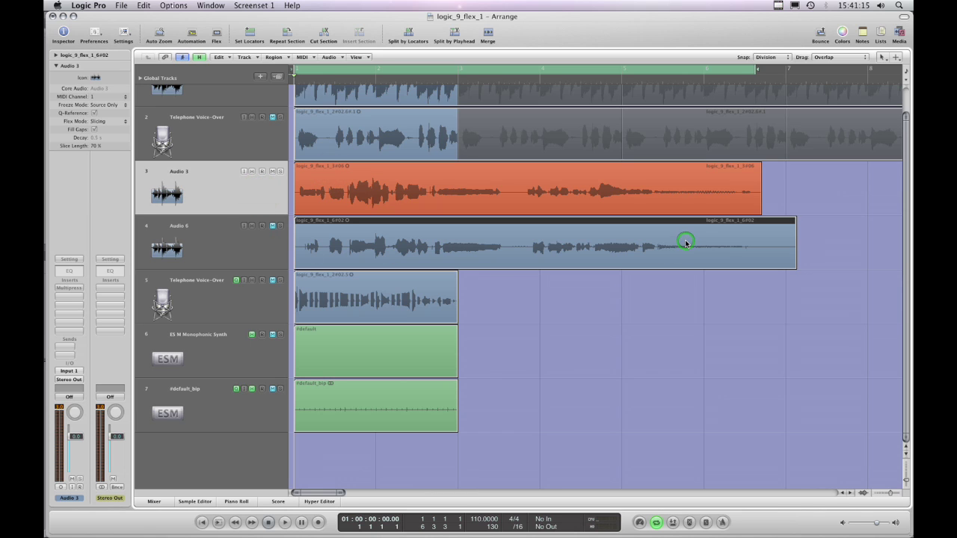
key(alt+c)
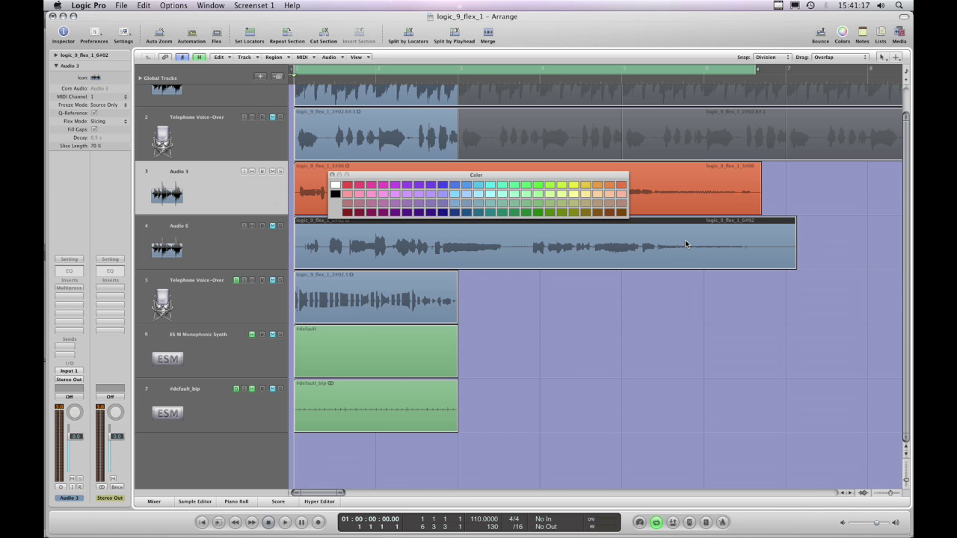
click(420, 186)
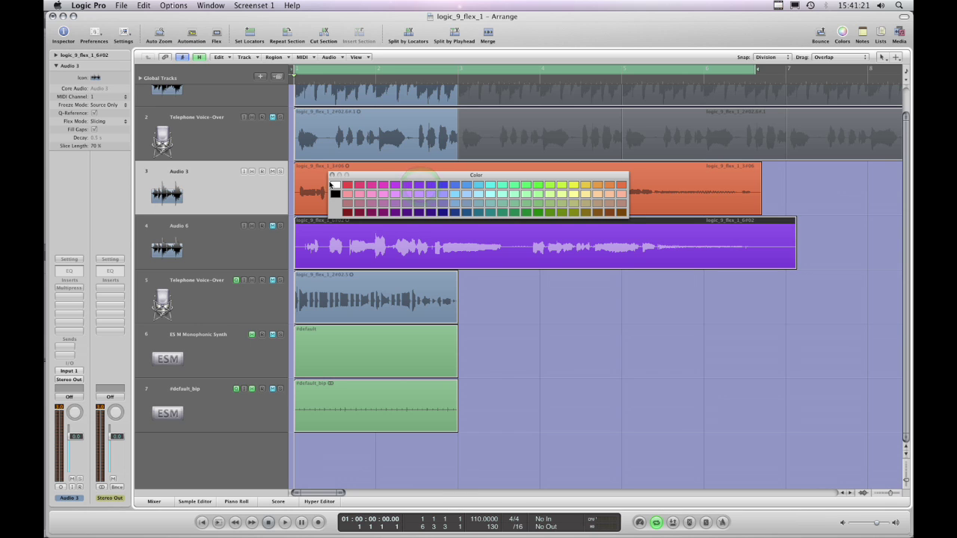
click(332, 175)
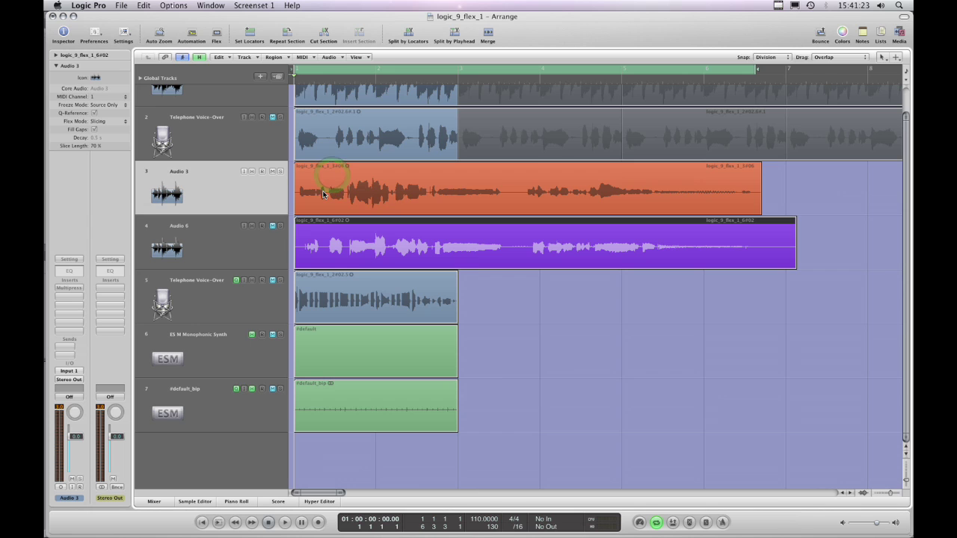
click(265, 251)
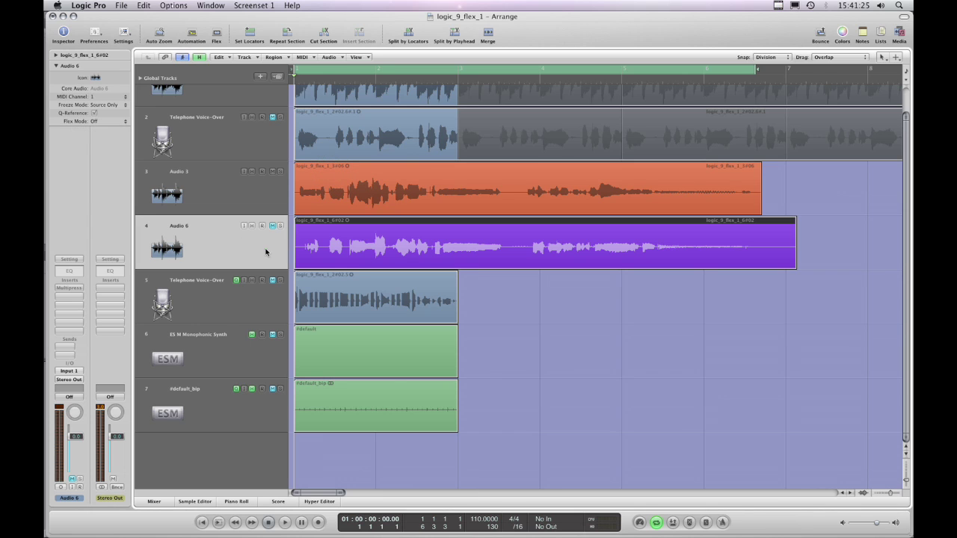
click(258, 193)
click(264, 240)
click(262, 195)
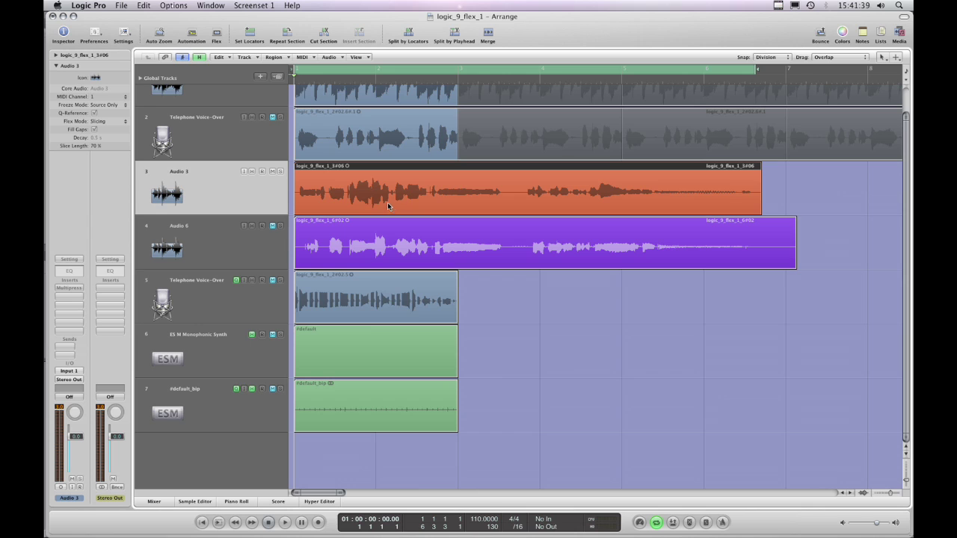
click(259, 249)
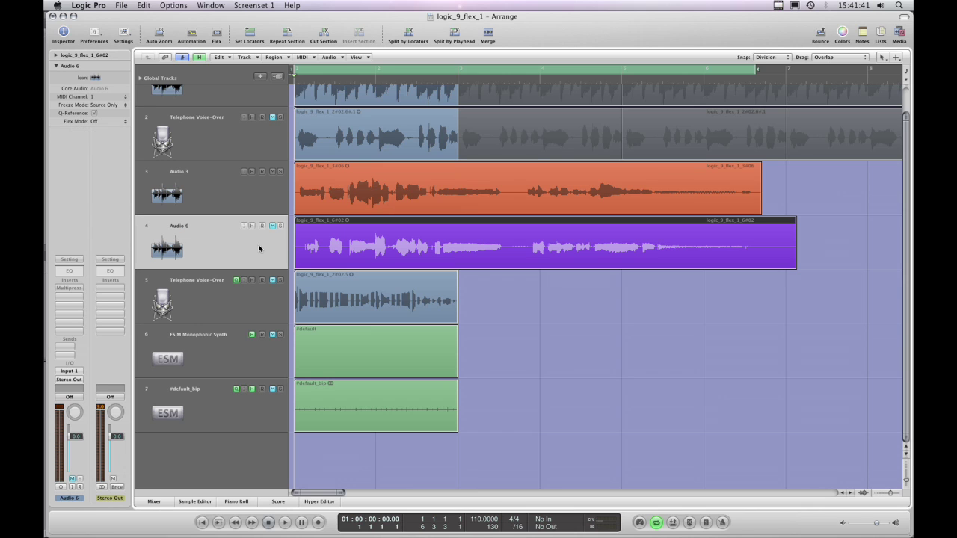
Select the Audio 3 track, play its orange region from the start and stop playback
click(262, 201)
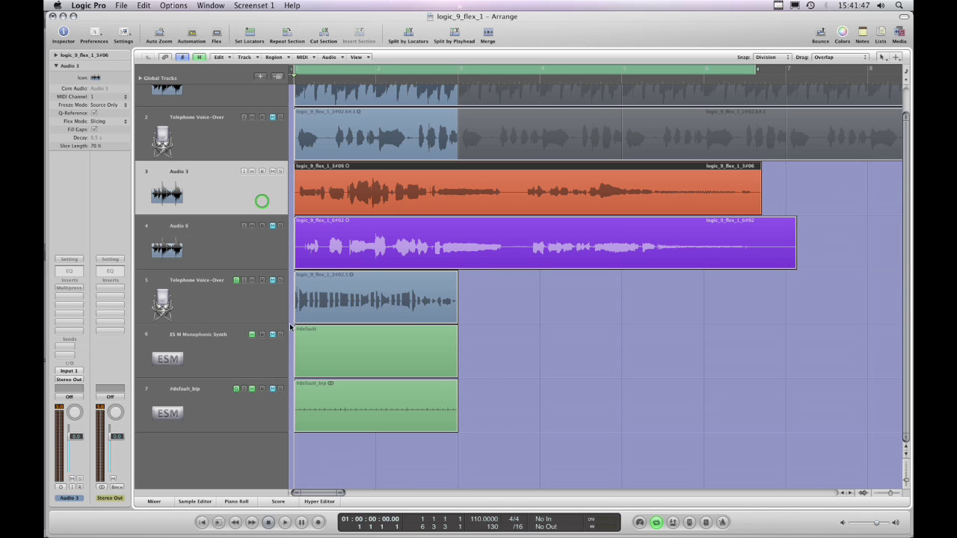
click(287, 523)
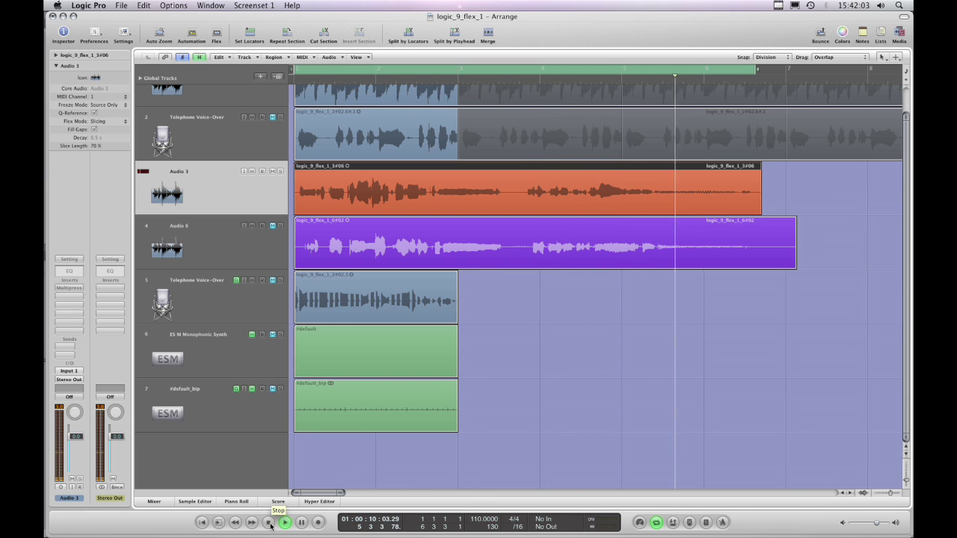
click(271, 525)
Mute Audio 3, unmute Audio 6 and play the purple region from the start
click(273, 173)
click(274, 227)
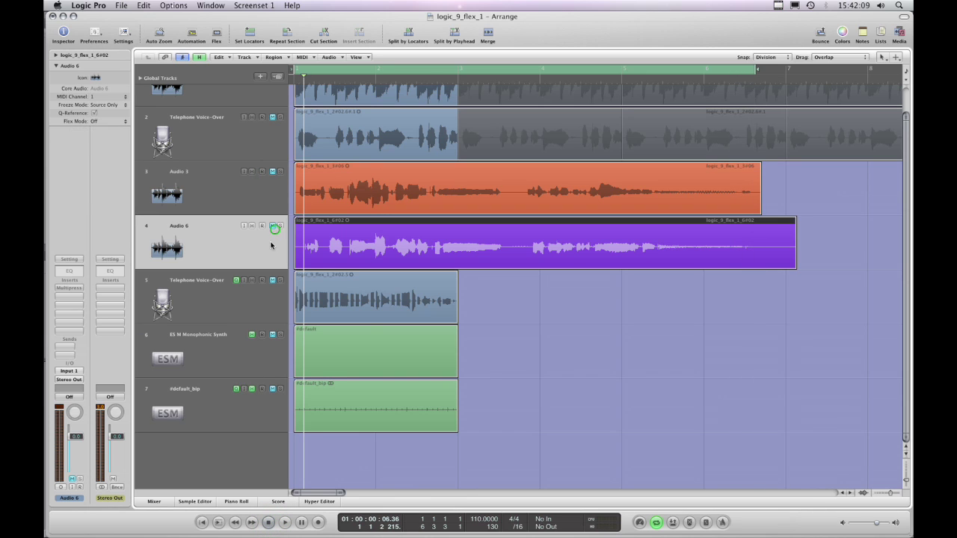
click(274, 227)
click(268, 522)
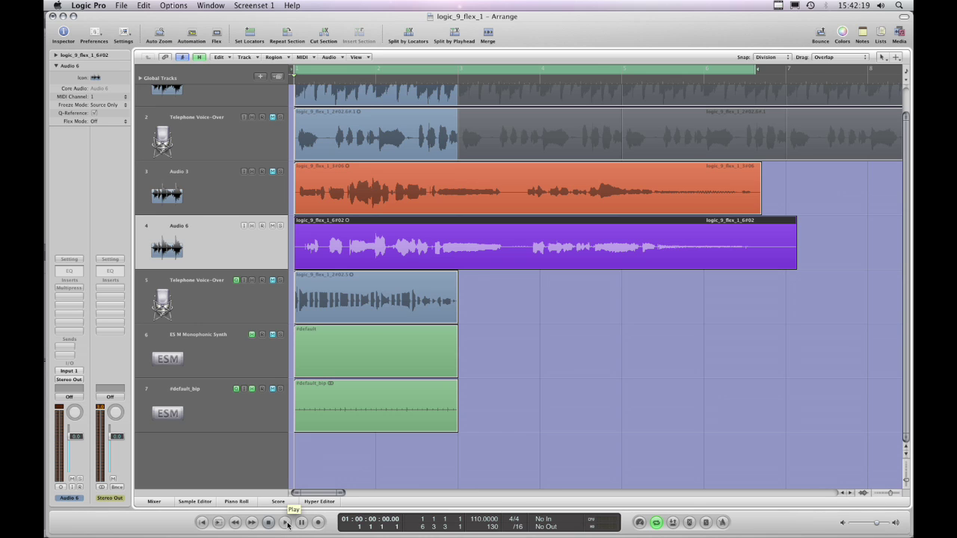
click(286, 523)
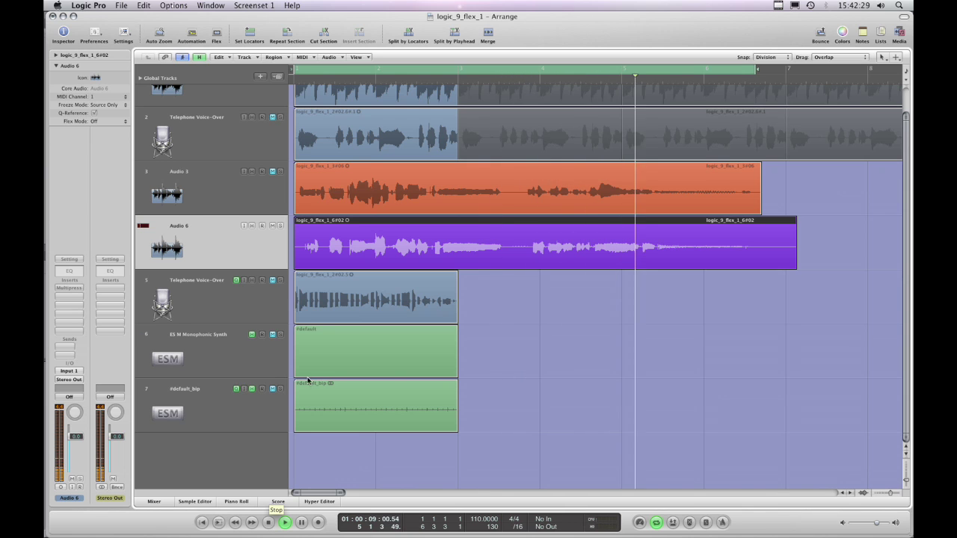
Swap the mutes so only Audio 3 sounds, replay it from the start and stop playback
click(273, 226)
click(273, 226)
click(273, 172)
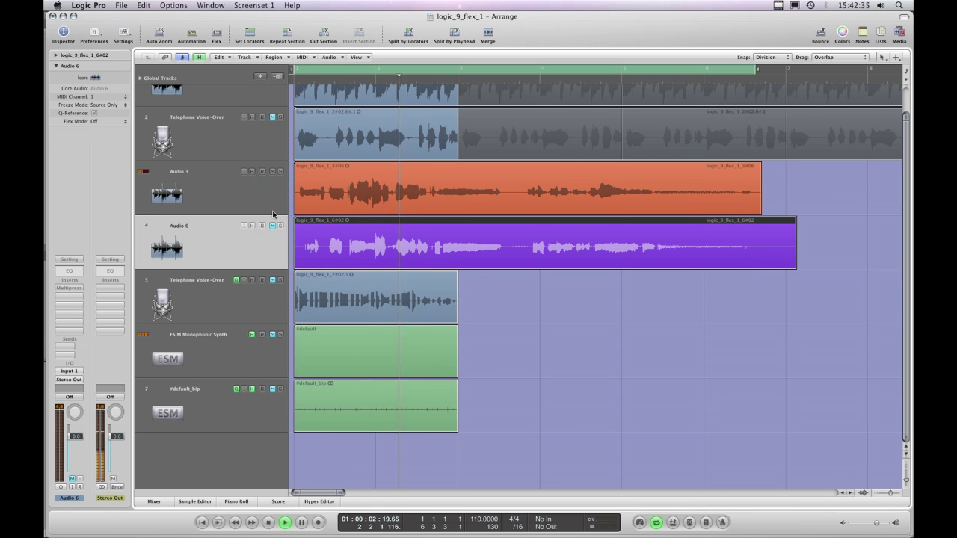
click(268, 523)
click(285, 522)
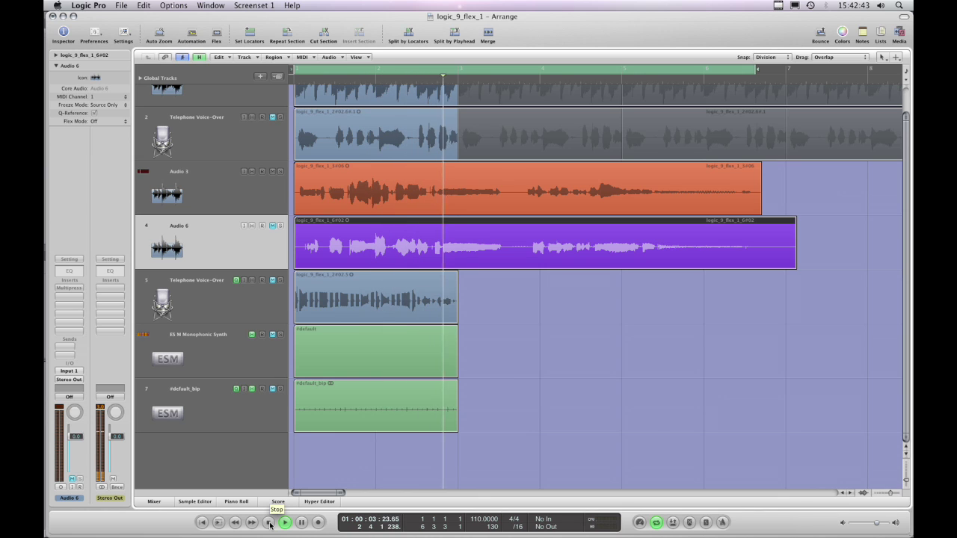
click(270, 524)
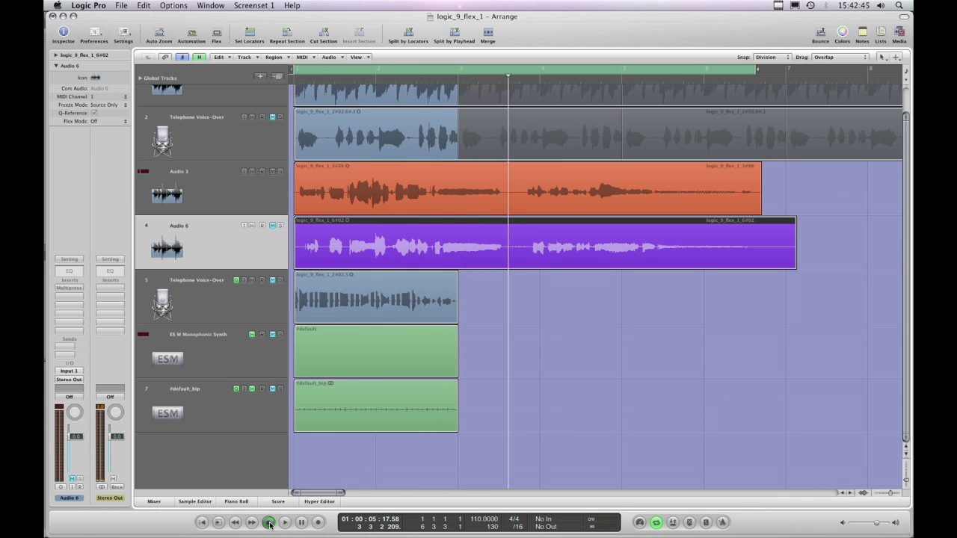
Mute Audio 3, unmute Audio 6 and start playback to hear the purple region again
click(272, 172)
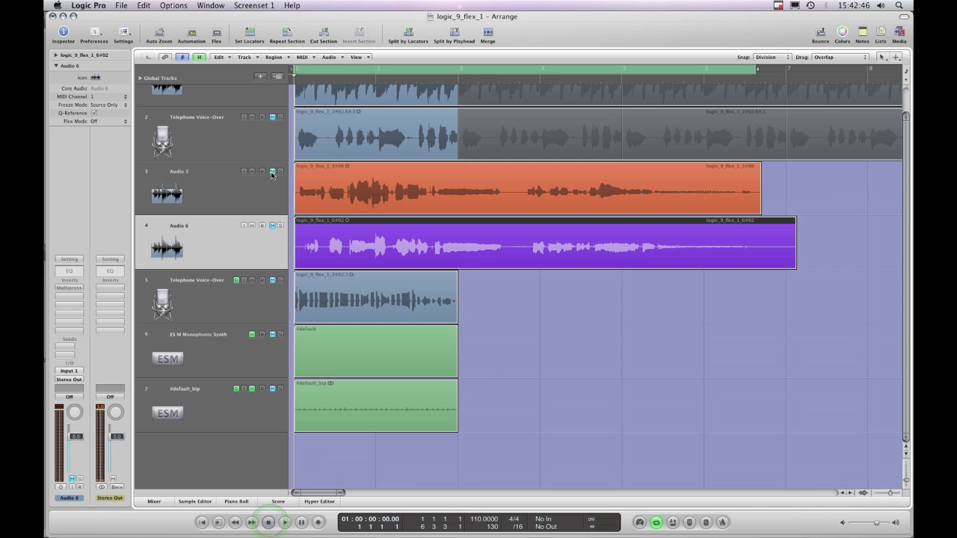
click(273, 226)
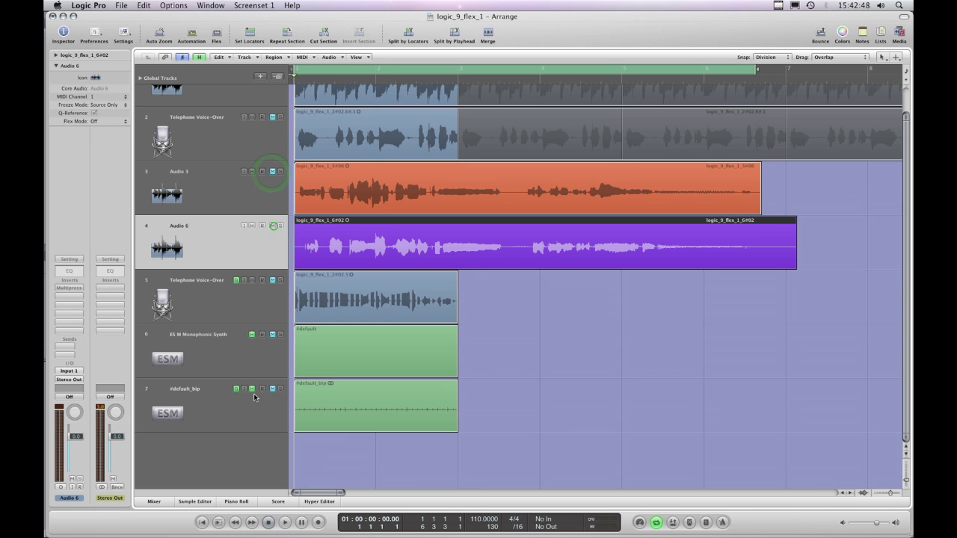
click(285, 523)
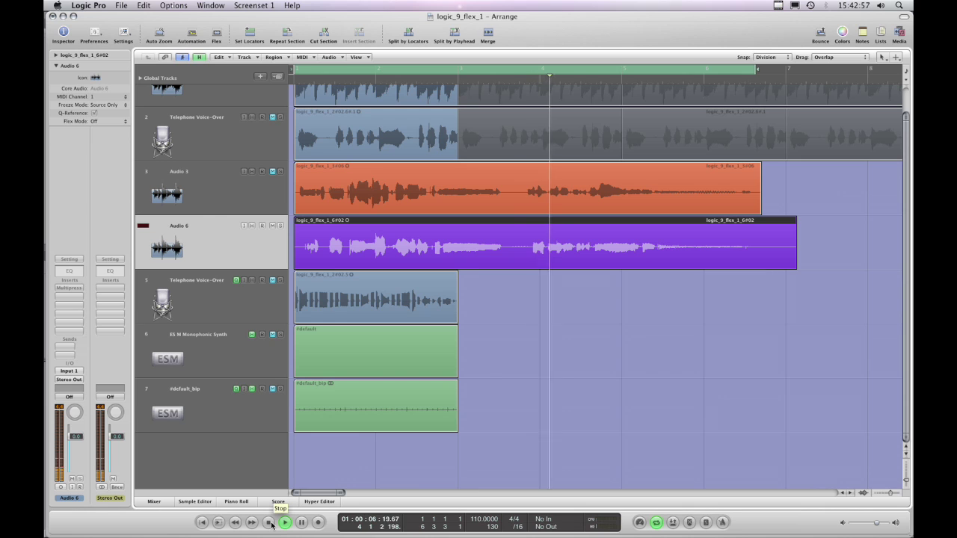
Compare Audio 3 and Audio 6 by toggling their mutes during playback, finish with only Audio 6 audible, and stop
click(273, 226)
click(273, 173)
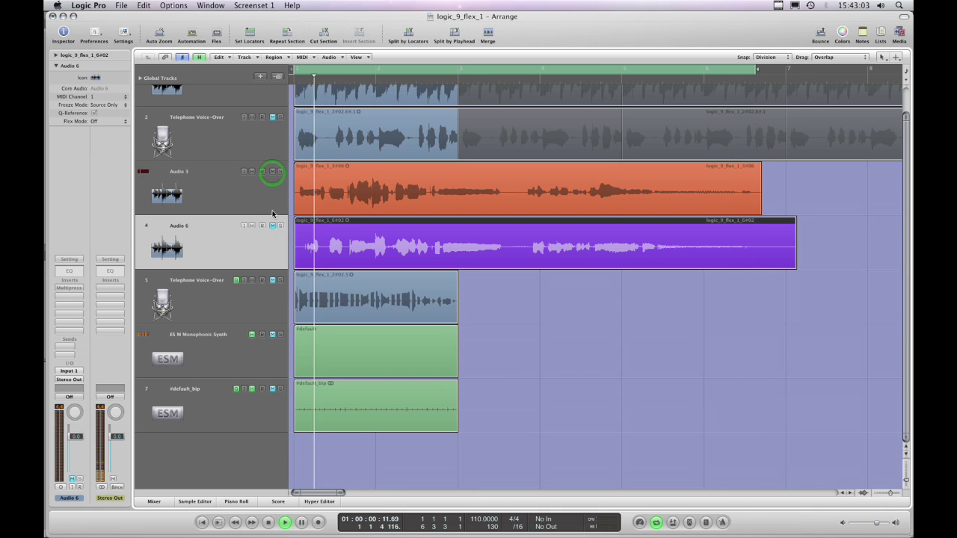
click(273, 226)
click(273, 225)
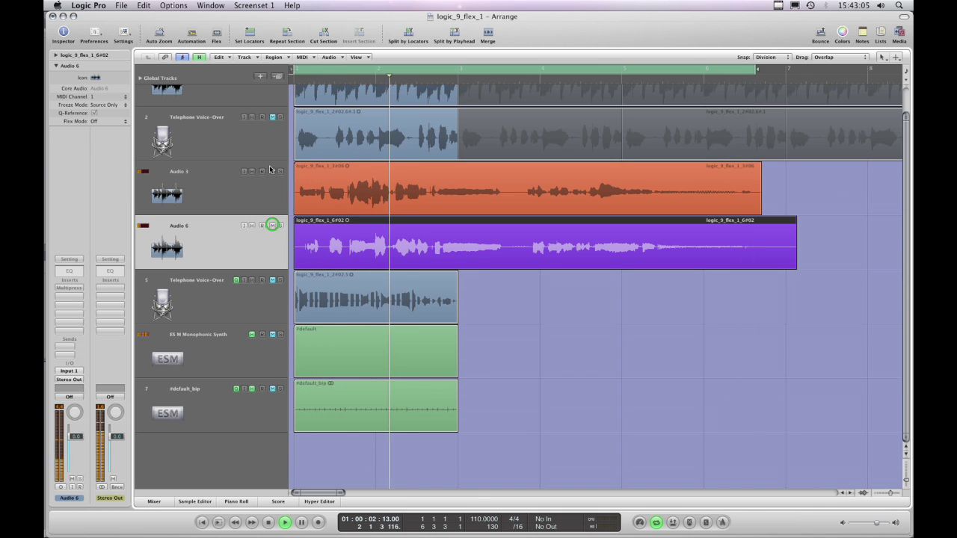
click(273, 173)
click(273, 173)
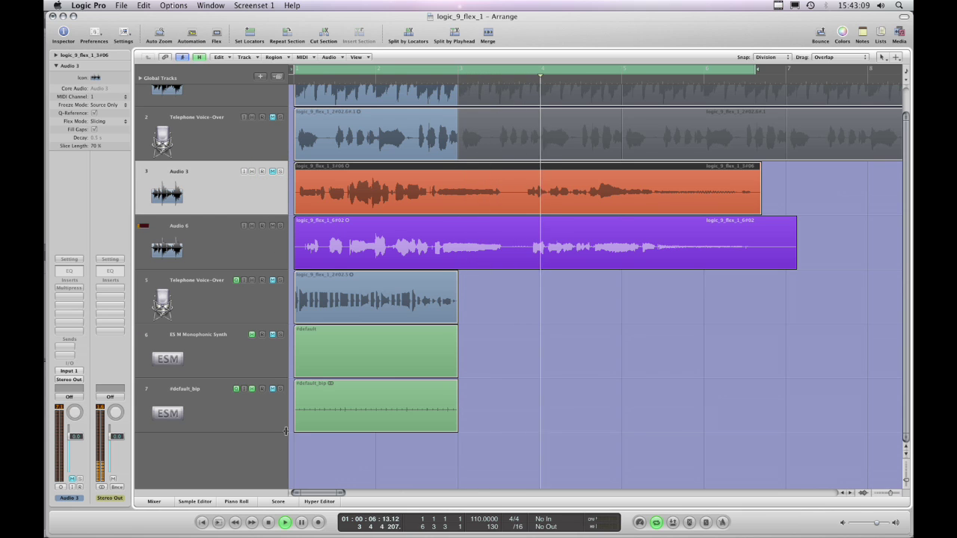
click(267, 522)
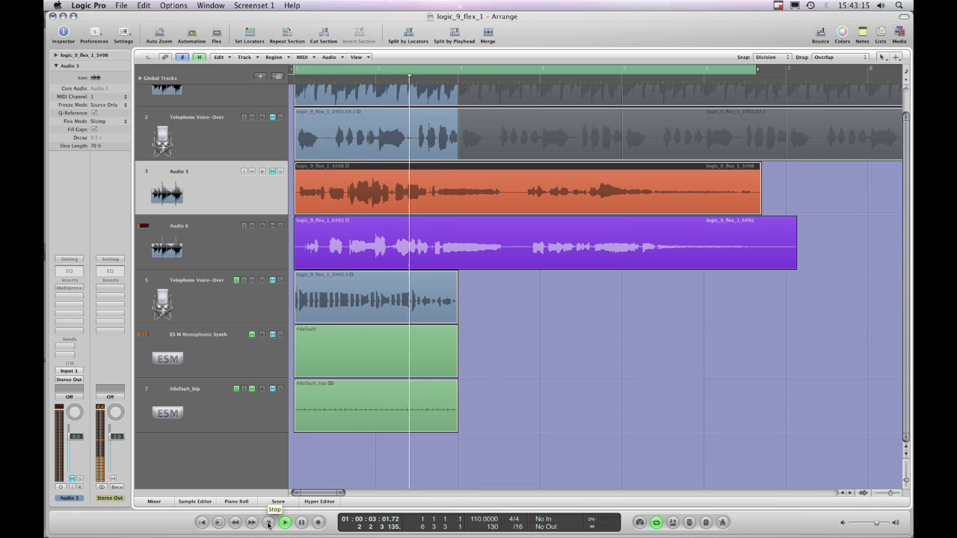
click(269, 523)
Mute Audio 6, unmute Audio 3, play the orange region from the start and stop playback
click(272, 226)
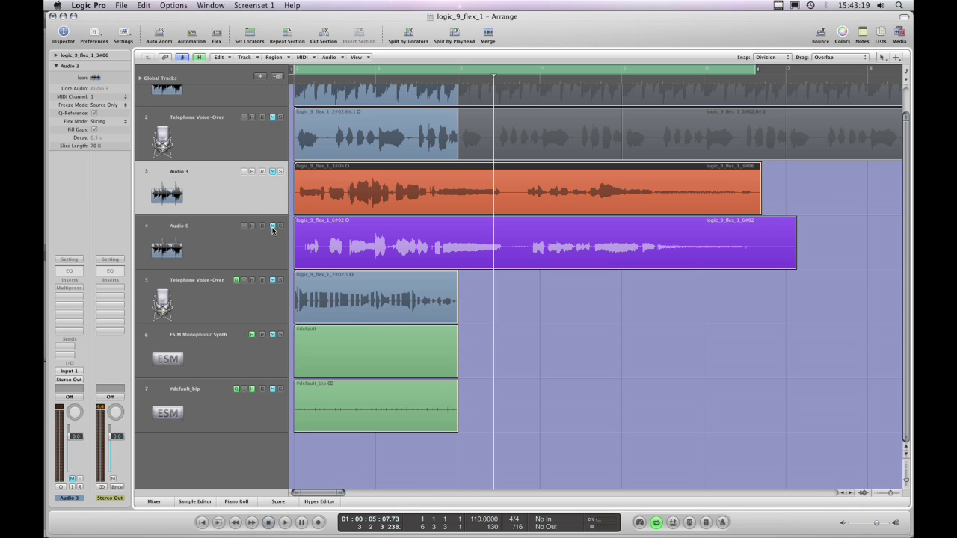
click(272, 172)
click(269, 524)
click(285, 524)
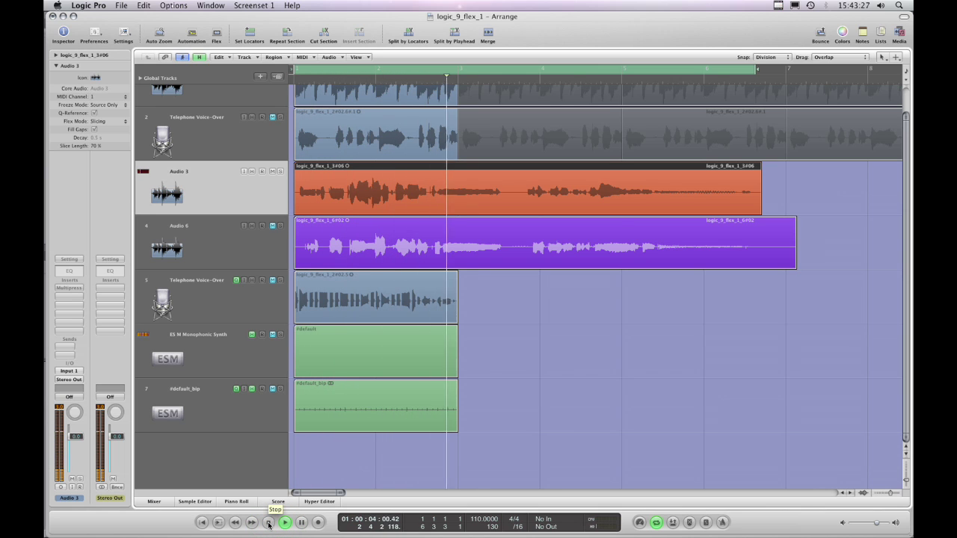
click(269, 523)
click(258, 203)
click(258, 251)
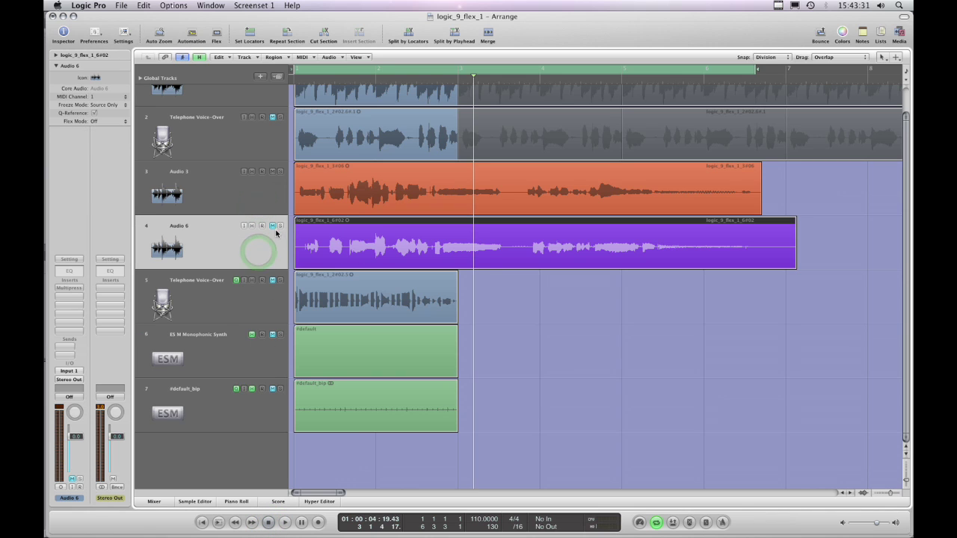
click(264, 198)
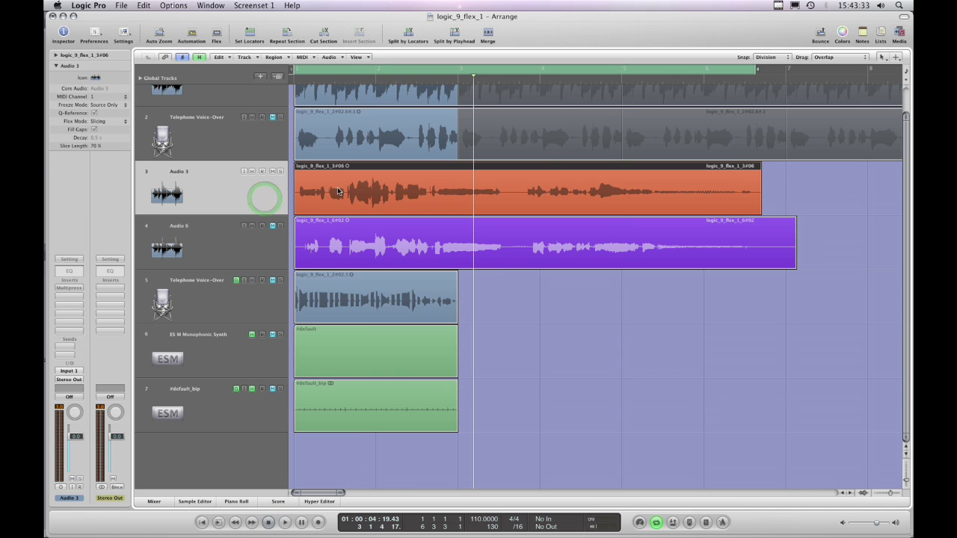
click(268, 247)
click(279, 190)
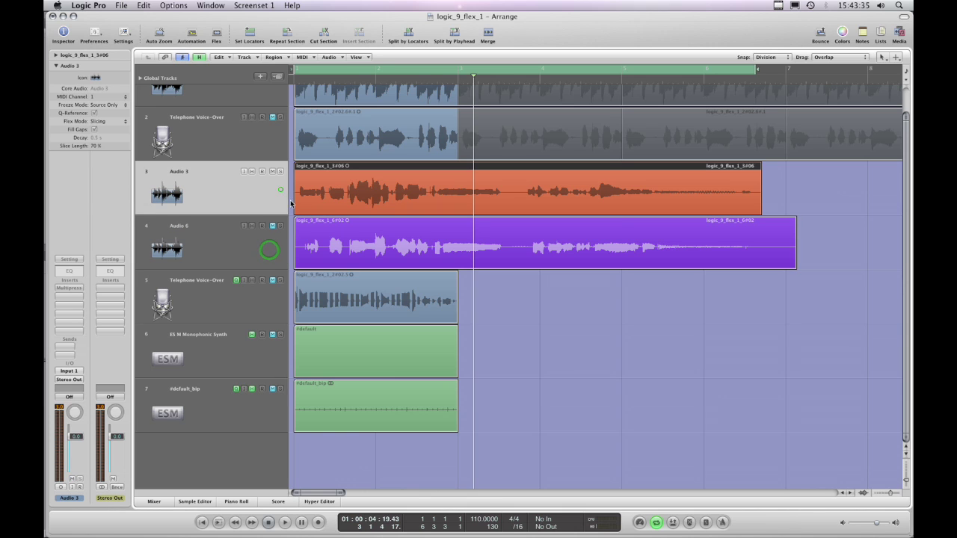
click(268, 265)
click(264, 199)
click(255, 249)
click(261, 209)
click(249, 255)
click(262, 206)
click(273, 242)
click(271, 207)
click(274, 249)
click(271, 198)
click(261, 255)
click(264, 196)
click(266, 257)
click(269, 198)
click(265, 257)
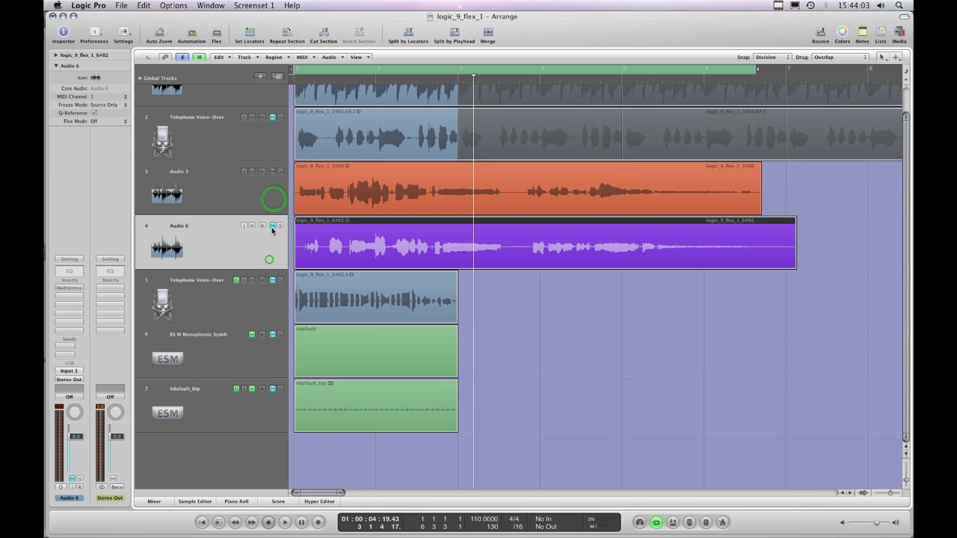
click(270, 199)
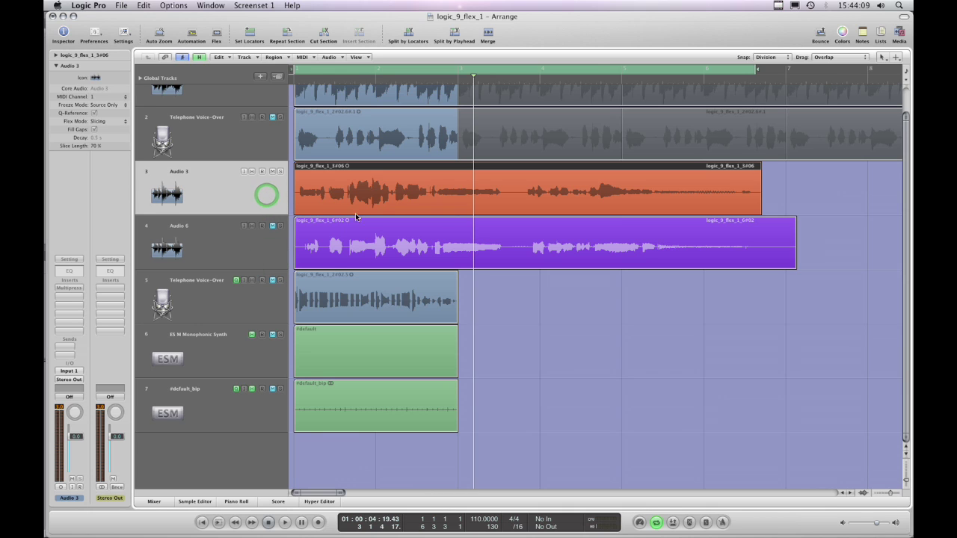
click(278, 255)
click(274, 199)
click(233, 235)
click(241, 198)
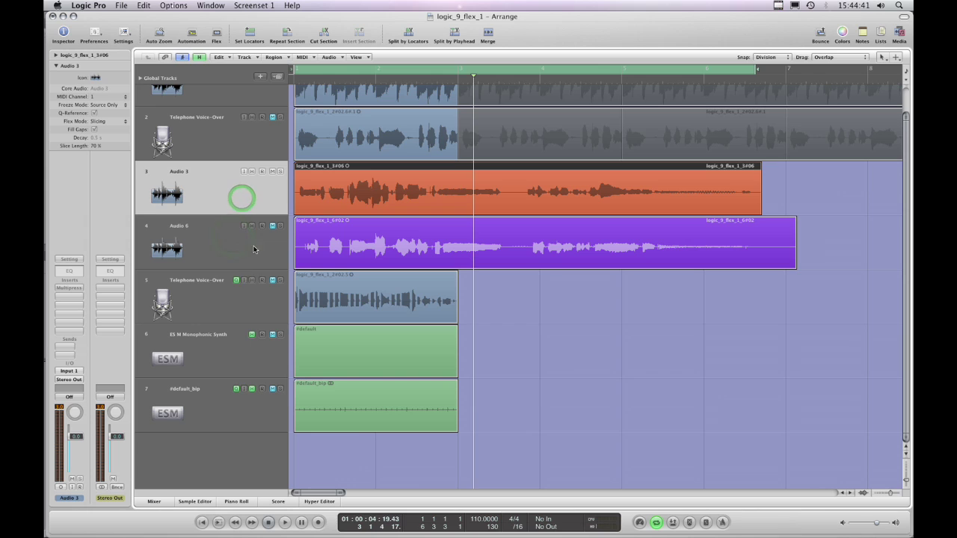